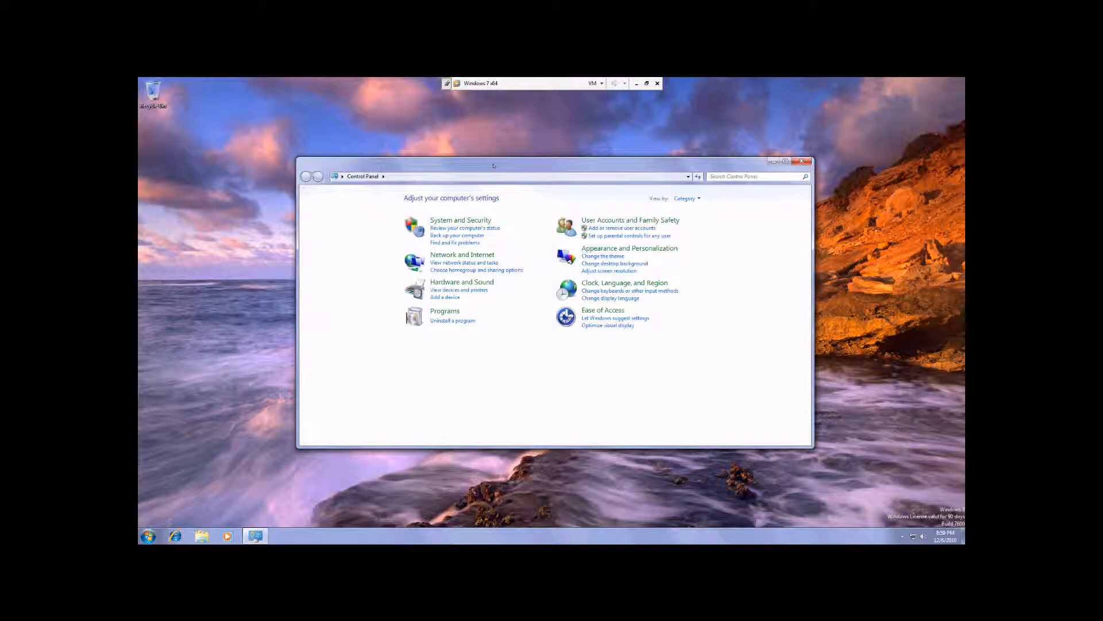
Find mmc through the program search and launch an empty Microsoft Management Console
{"action": "key", "text": "super"}
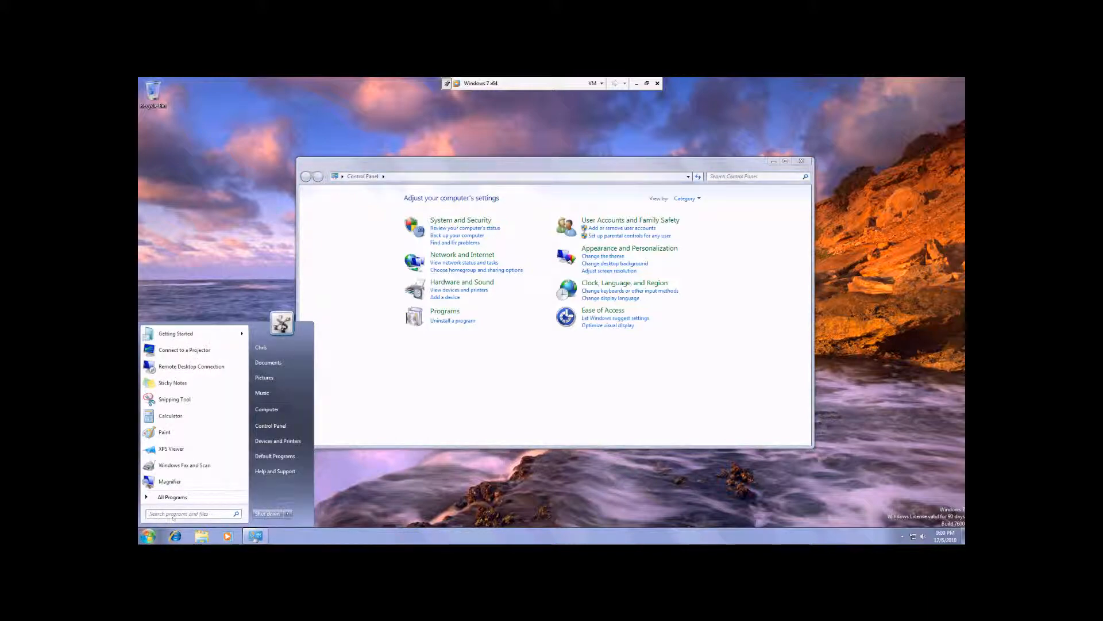
{"action": "left_click", "coordinate": [185, 514]}
{"action": "type", "text": "mmc"}
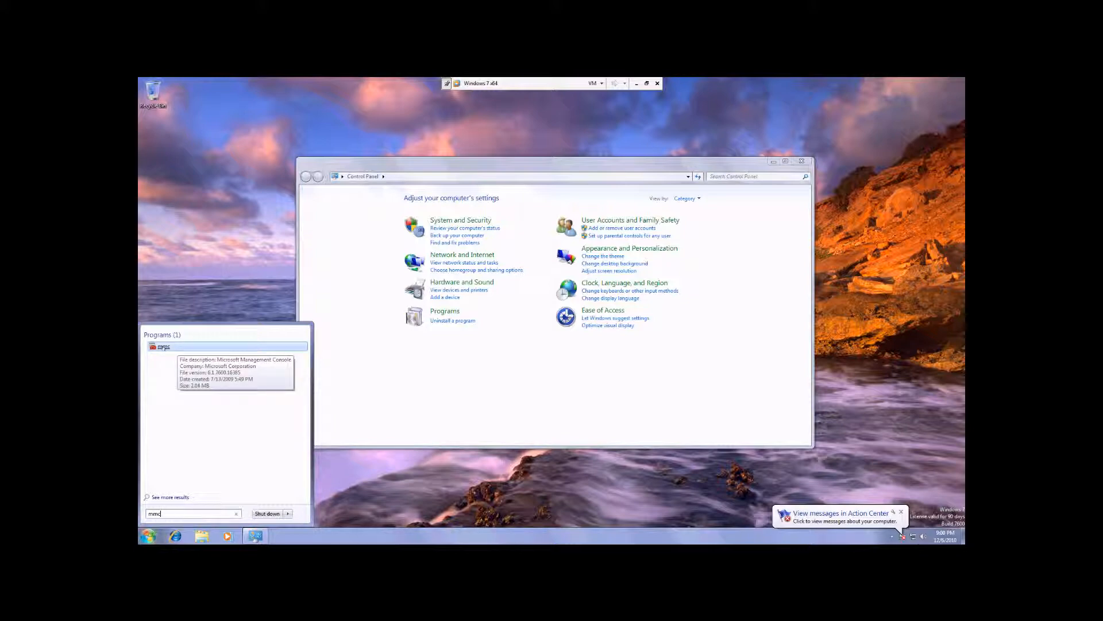
{"action": "left_click", "coordinate": [164, 347]}
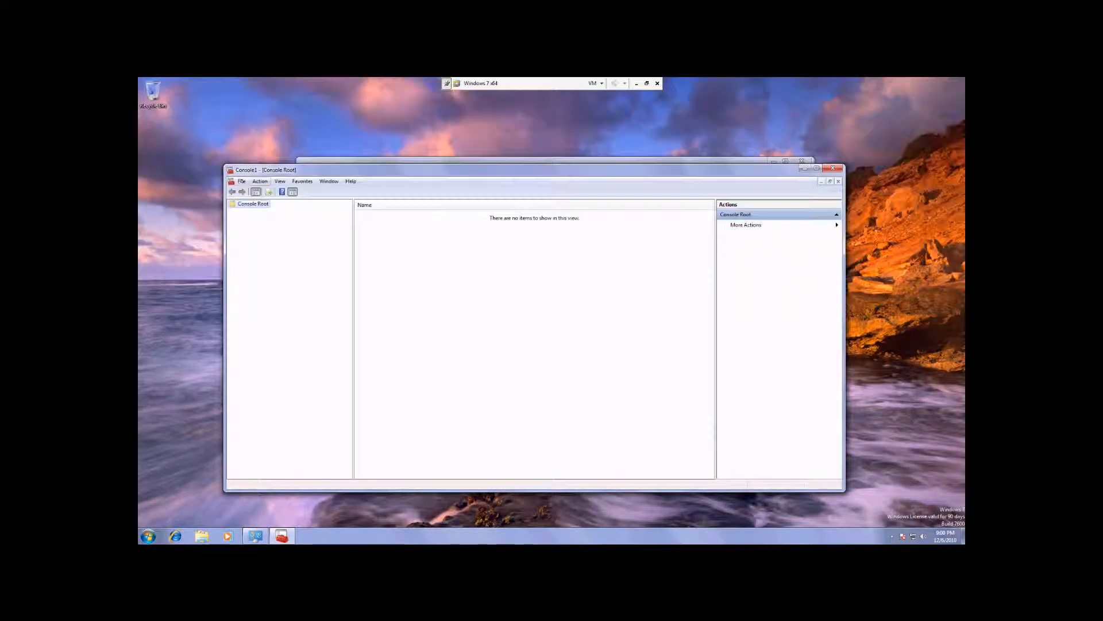
Add the Local Users and Groups snap-in to the console, managing the local computer
{"action": "left_click", "coordinate": [242, 181]}
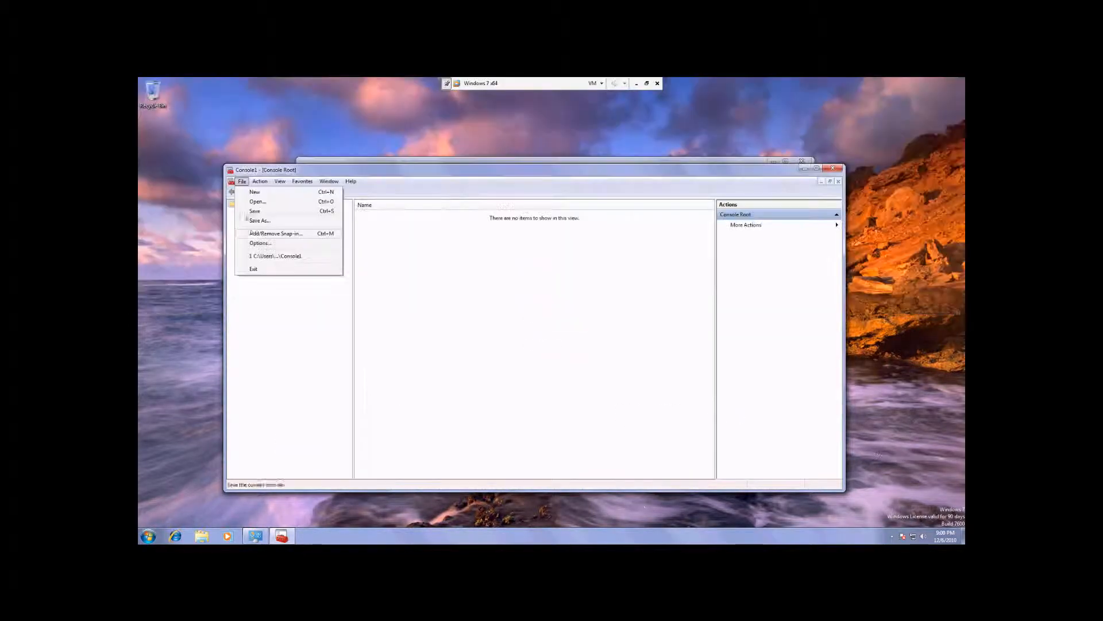
{"action": "left_click", "coordinate": [253, 234]}
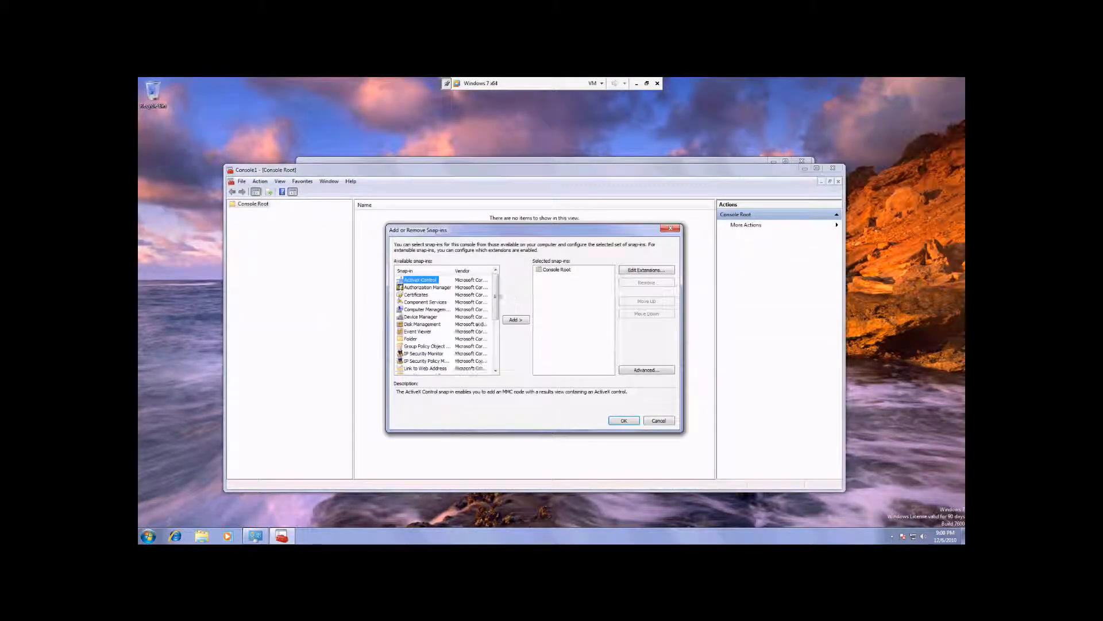
{"action": "scroll", "coordinate": [494, 306], "scroll_direction": "down", "scroll_amount": 1}
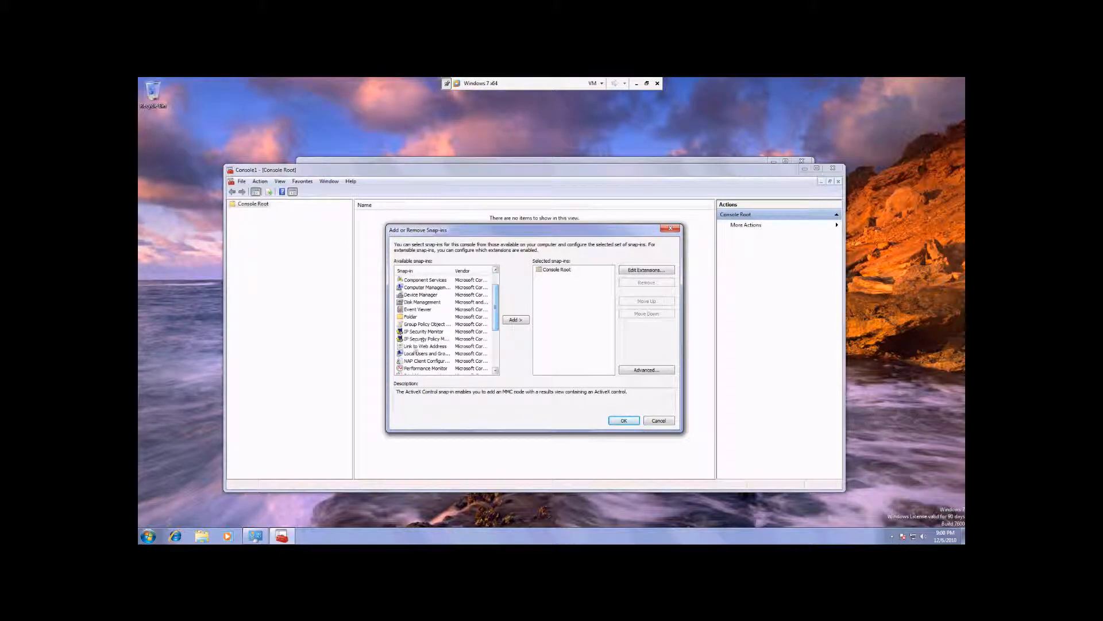
{"action": "left_click", "coordinate": [416, 353]}
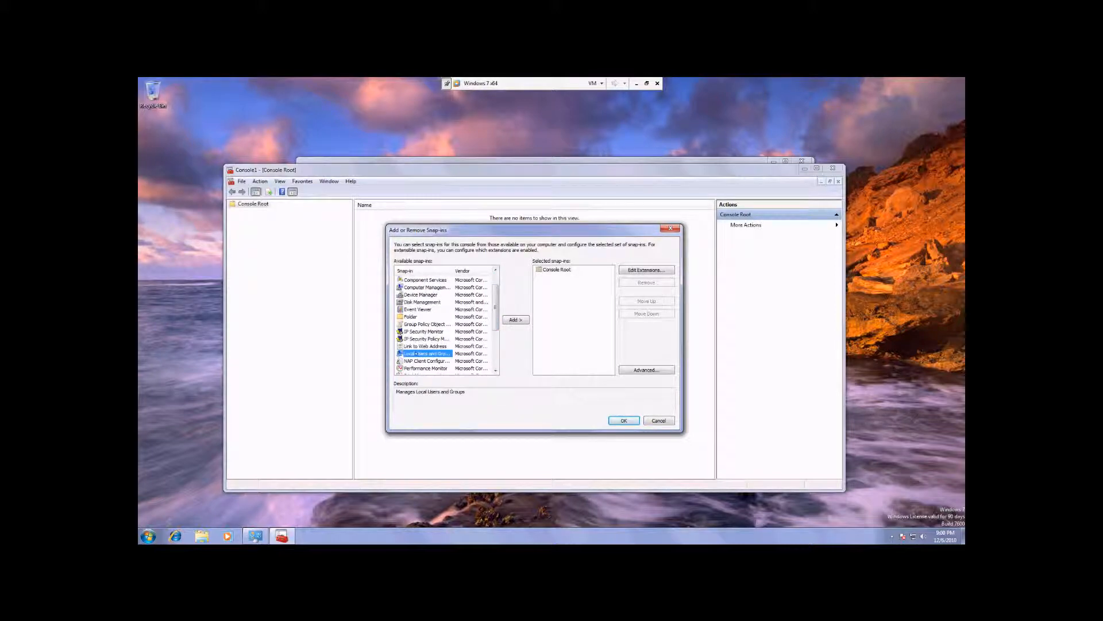
{"action": "left_click", "coordinate": [508, 320]}
{"action": "left_click", "coordinate": [553, 375]}
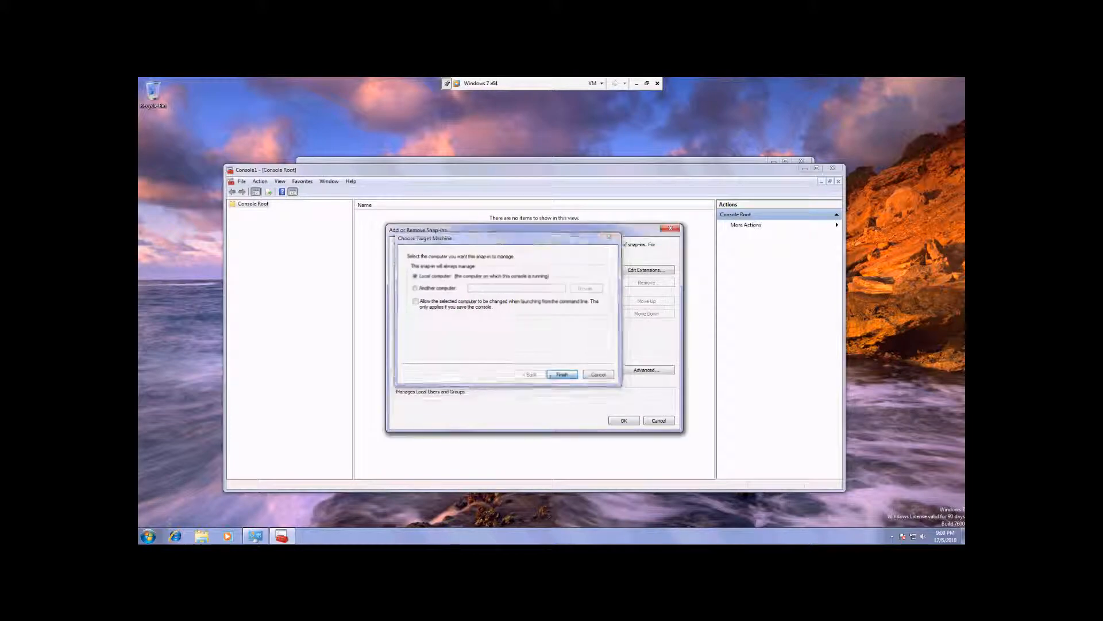
{"action": "left_click", "coordinate": [623, 421]}
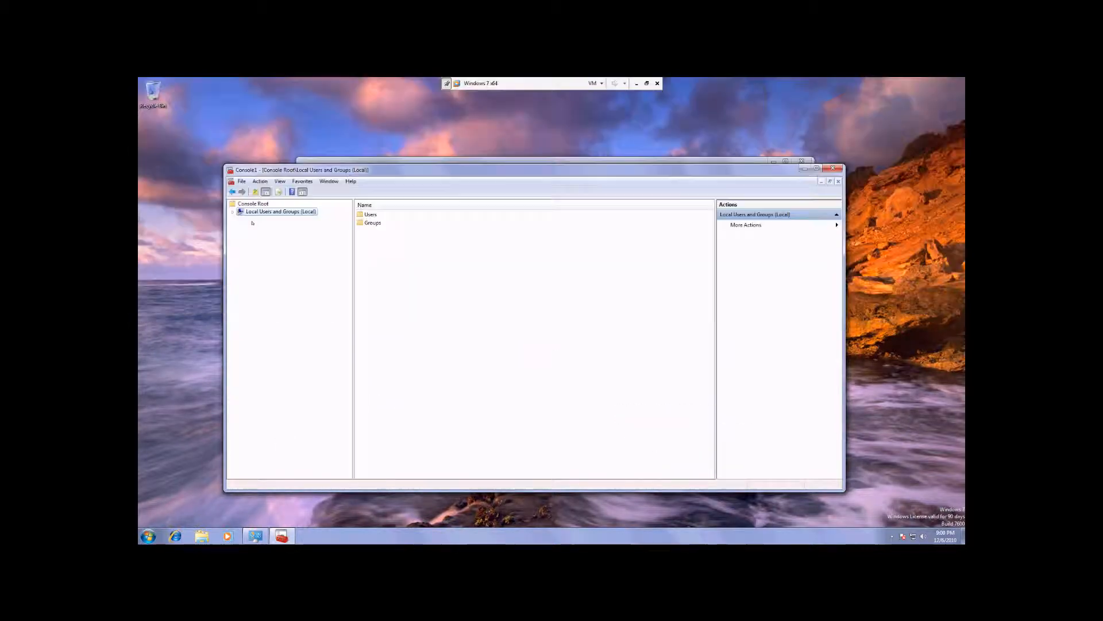
Open the Groups folder and widen its Name and Description columns
{"action": "double_click", "coordinate": [375, 223]}
{"action": "left_click_drag", "start_coordinate": [418, 202], "coordinate": [490, 205]}
{"action": "left_click_drag", "start_coordinate": [576, 203], "coordinate": [679, 205]}
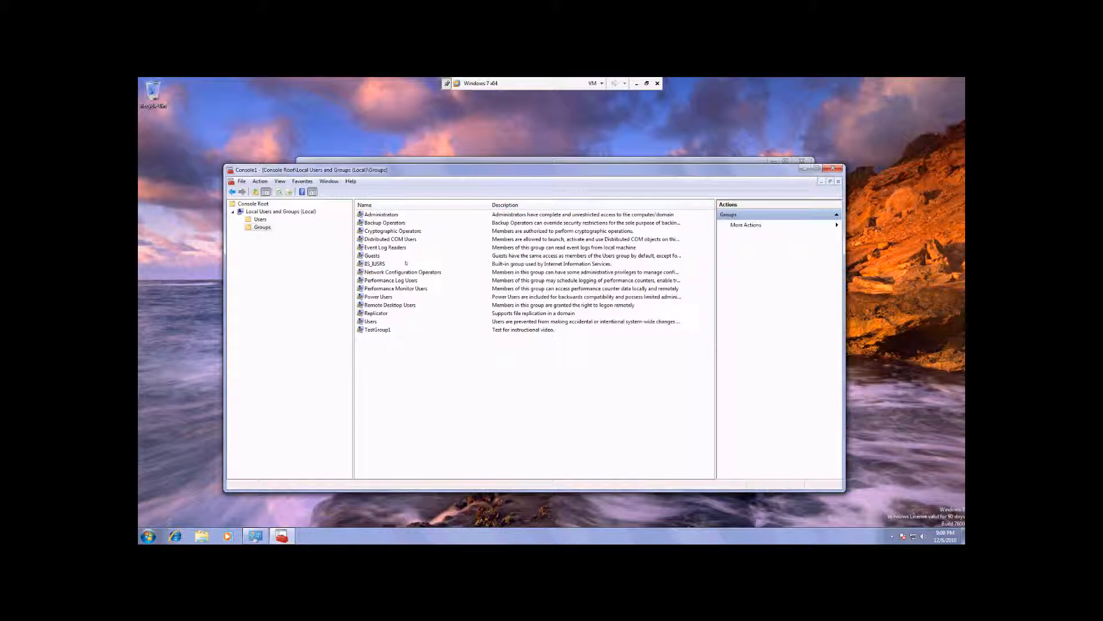
Open the Administrators group's properties and remove the personal user account from its members
{"action": "double_click", "coordinate": [383, 215]}
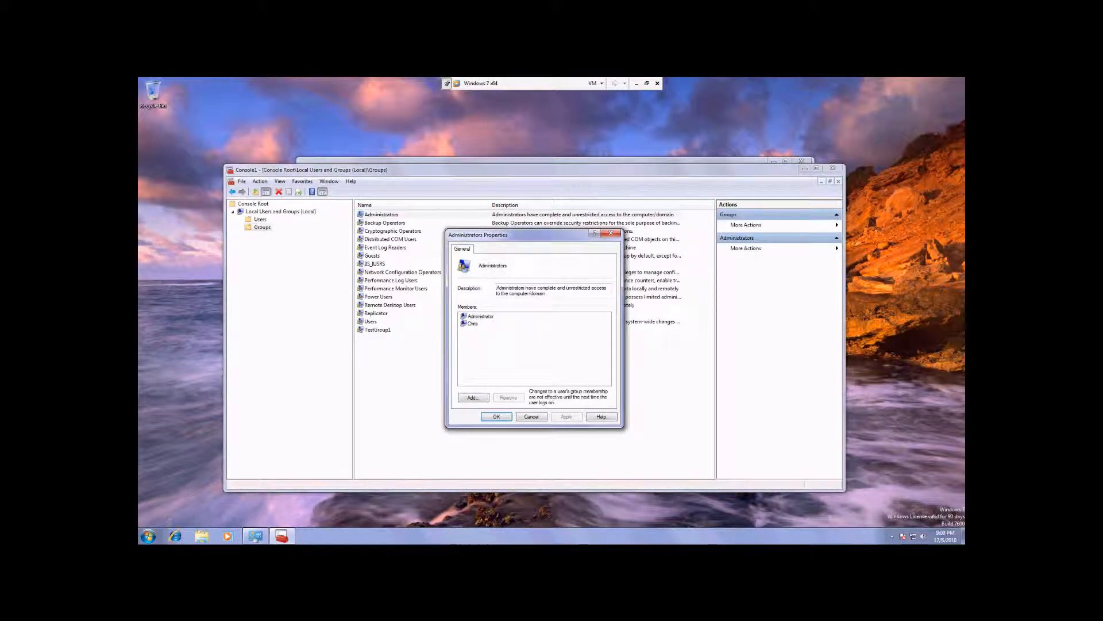
{"action": "left_click", "coordinate": [472, 324]}
{"action": "left_click", "coordinate": [508, 398]}
Add the personal user account to the Administrators group, checking its name, and save the group's properties
{"action": "left_click", "coordinate": [473, 398]}
{"action": "type", "text": "Chris"}
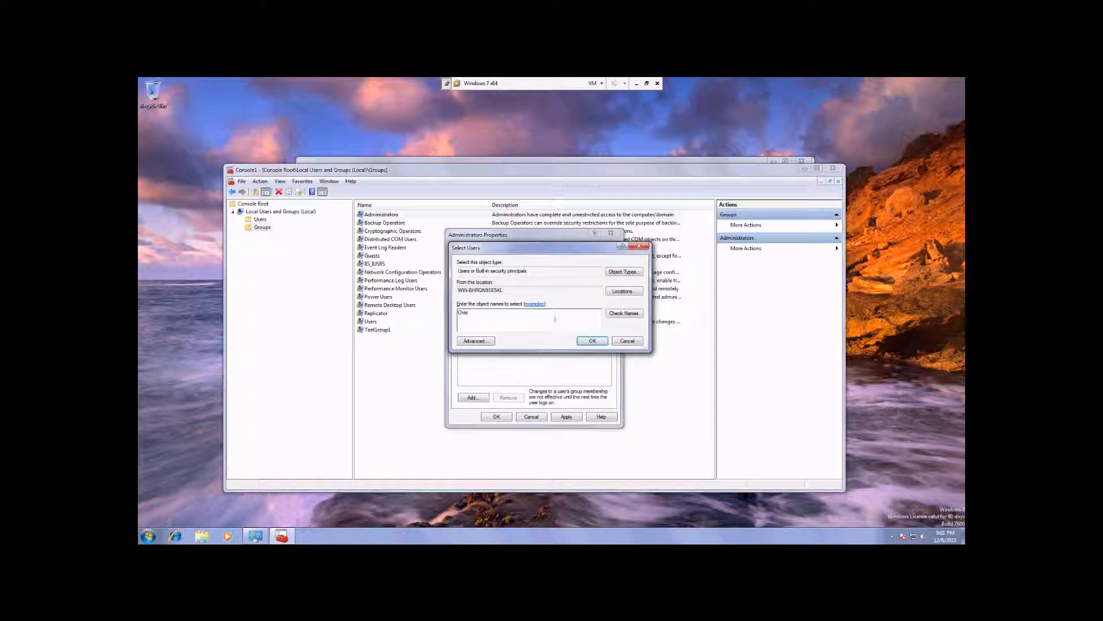
{"action": "left_click", "coordinate": [631, 313]}
{"action": "left_click", "coordinate": [589, 340]}
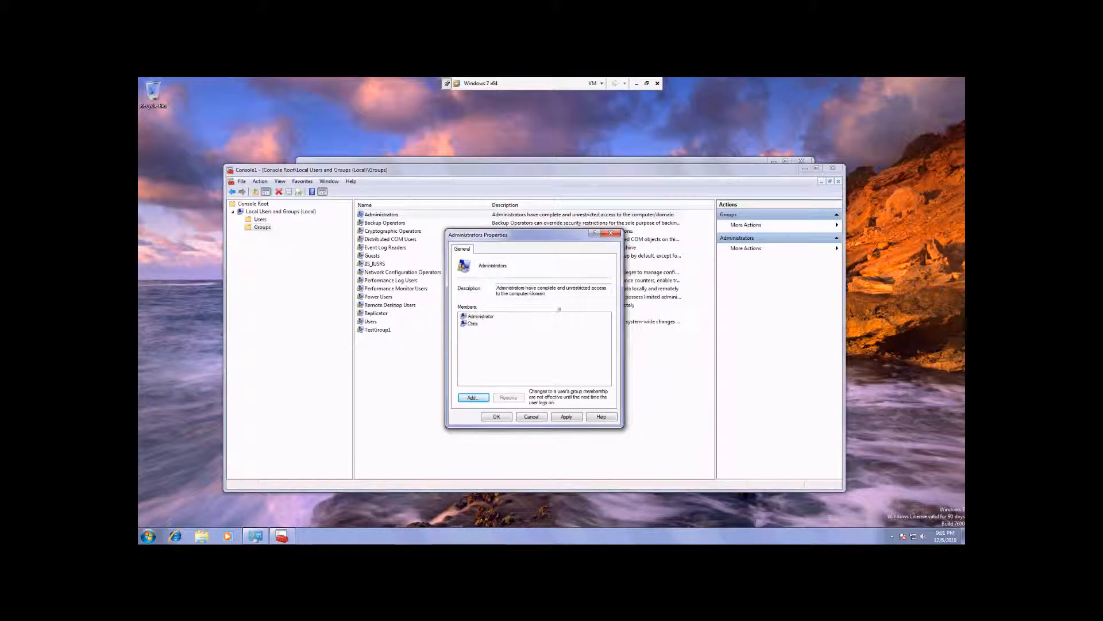
{"action": "left_click", "coordinate": [565, 294]}
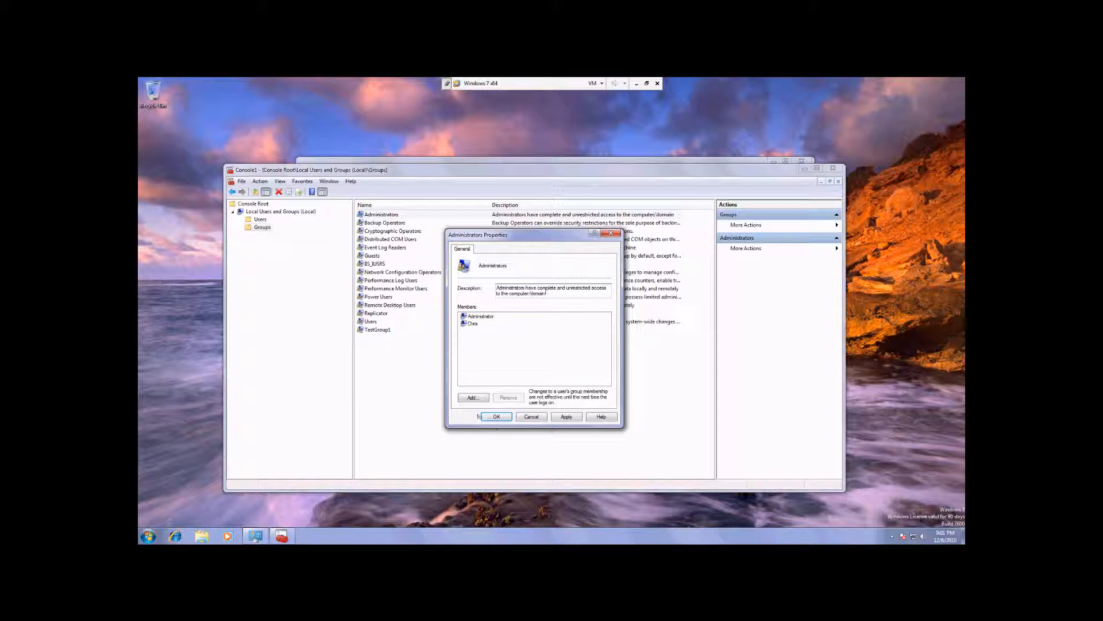
{"action": "left_click", "coordinate": [493, 418]}
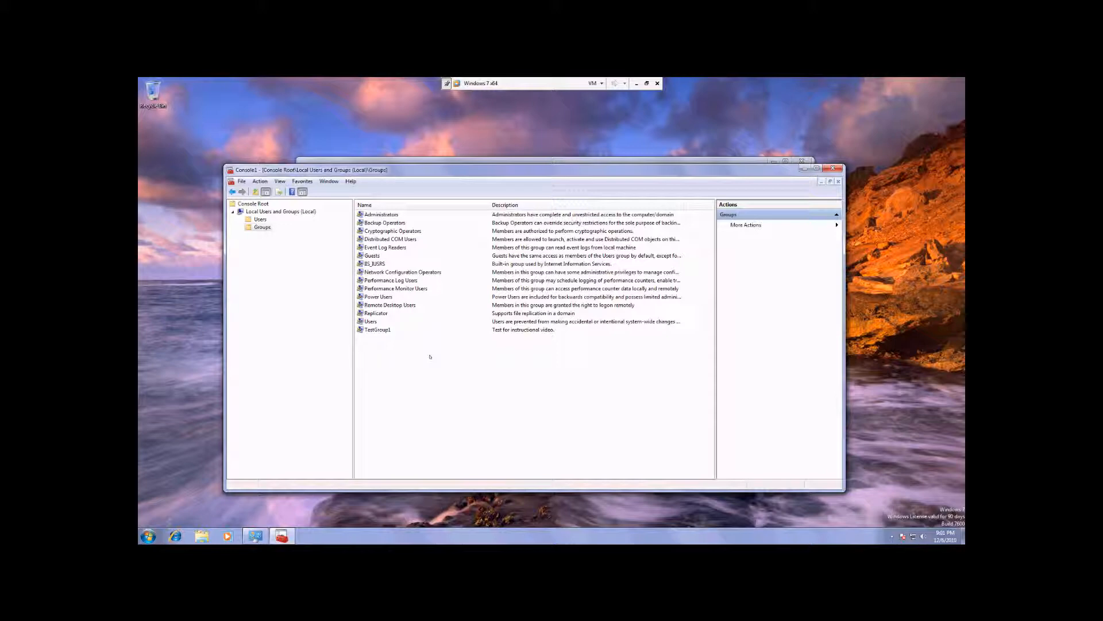
Start a new local group named Testgroup2 with the description "test group for instructional video"
{"action": "right_click", "coordinate": [419, 362]}
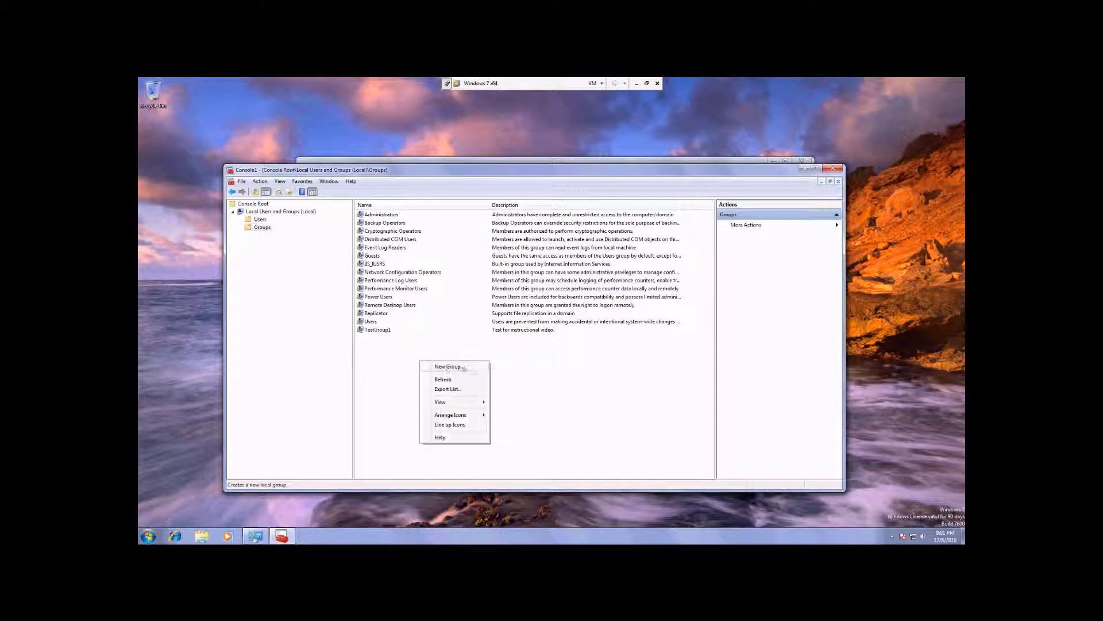
{"action": "left_click", "coordinate": [463, 368]}
{"action": "type", "text": "Testgroup2"}
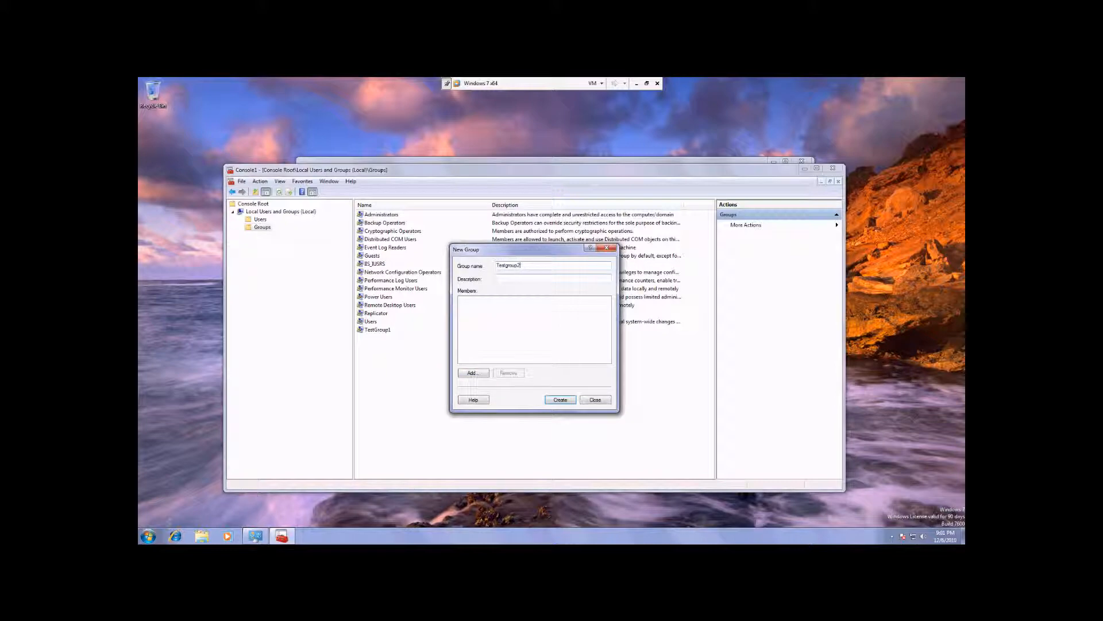
{"action": "key", "text": "Tab"}
{"action": "type", "text": "test group for instructional video."}
Add the personal user account as a member of the new group, checking its name, and create the group
{"action": "left_click", "coordinate": [473, 373]}
{"action": "type", "text": "Chris"}
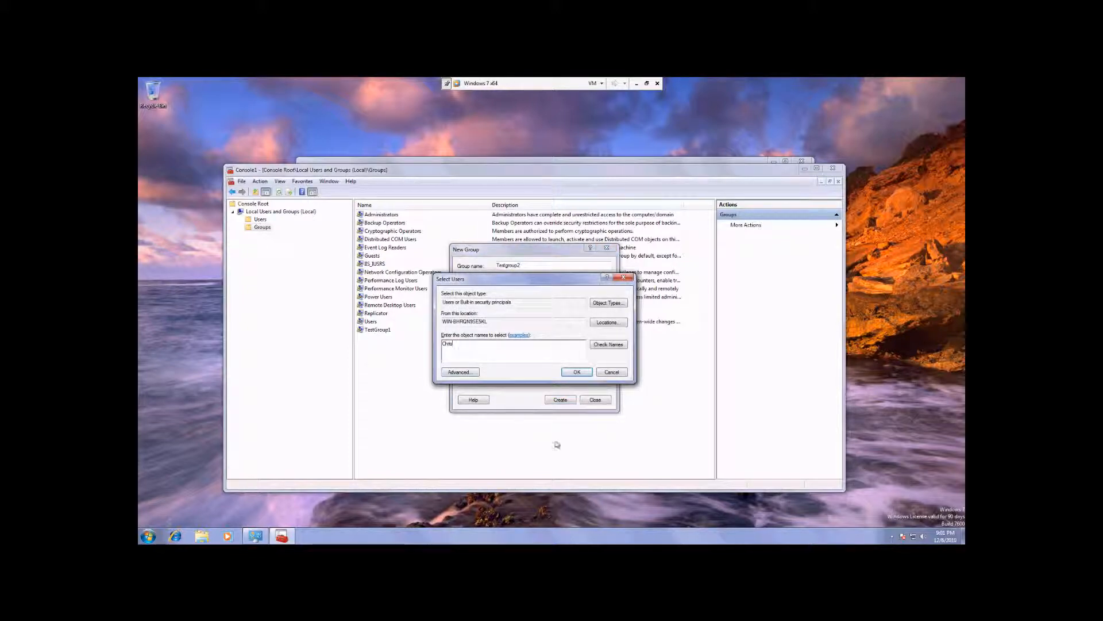
{"action": "left_click", "coordinate": [610, 345]}
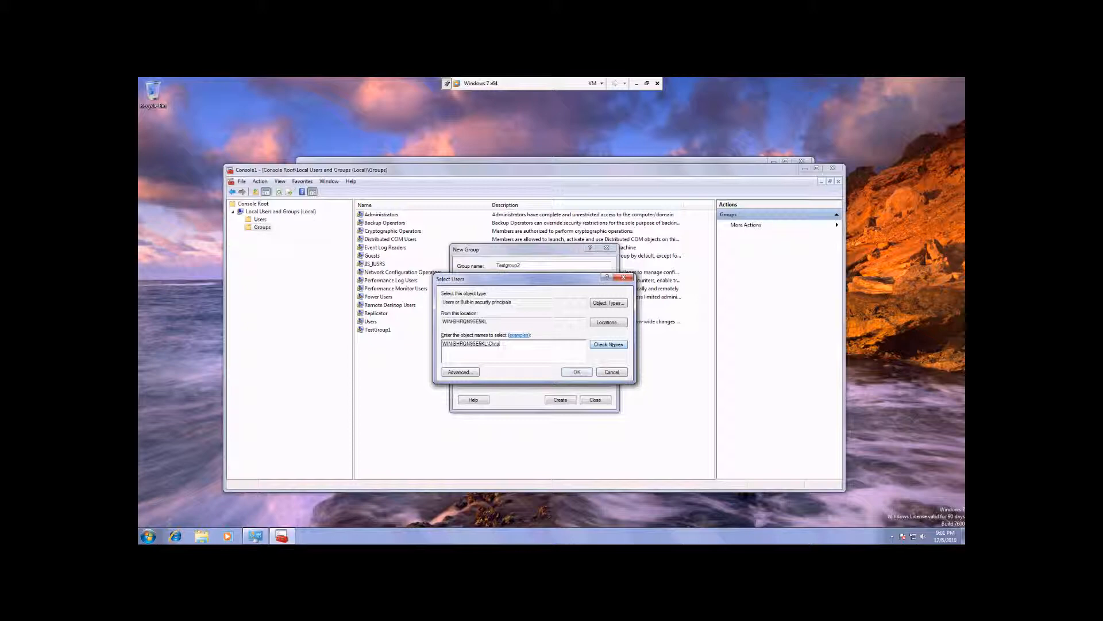
{"action": "left_click", "coordinate": [589, 369]}
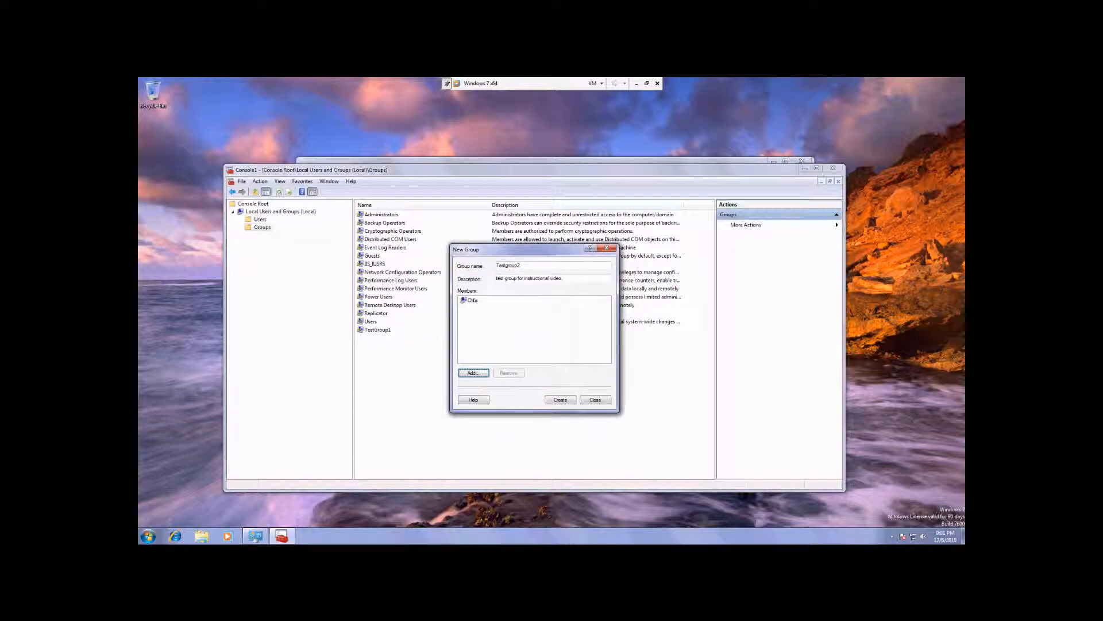
{"action": "left_click", "coordinate": [549, 399]}
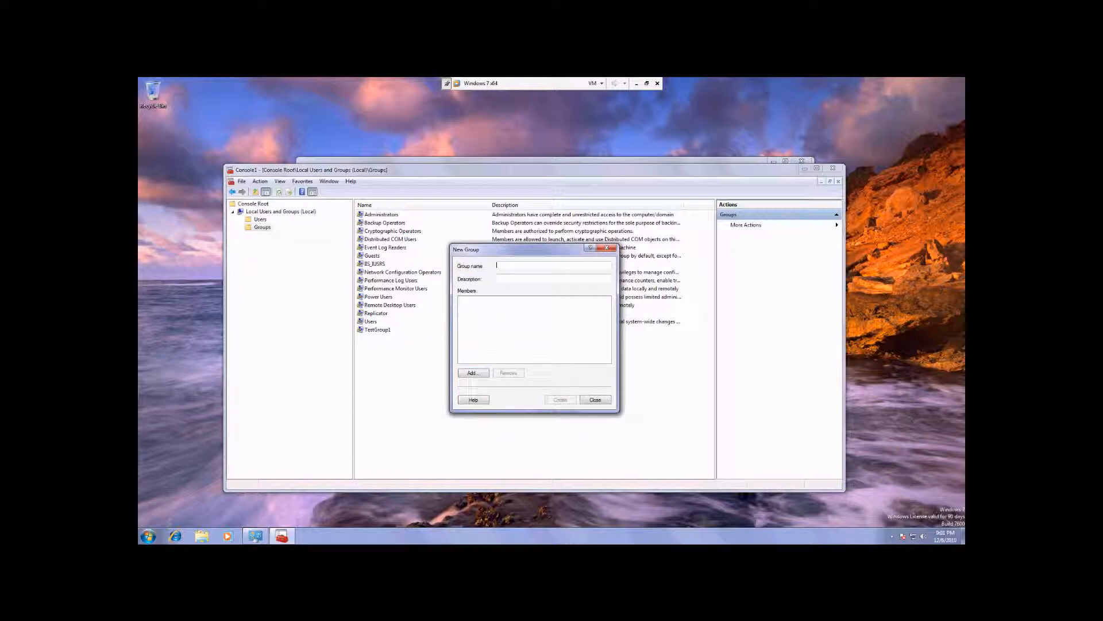
{"action": "left_click", "coordinate": [592, 399]}
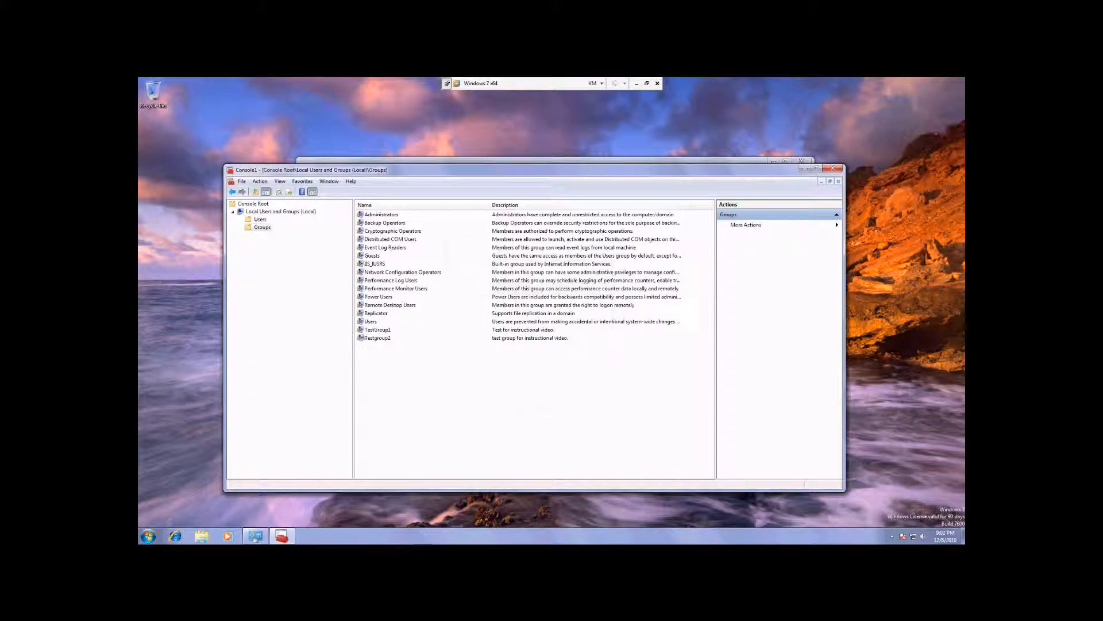
Review the properties of Testgroup2 and leave them without making changes
{"action": "left_click", "coordinate": [380, 338]}
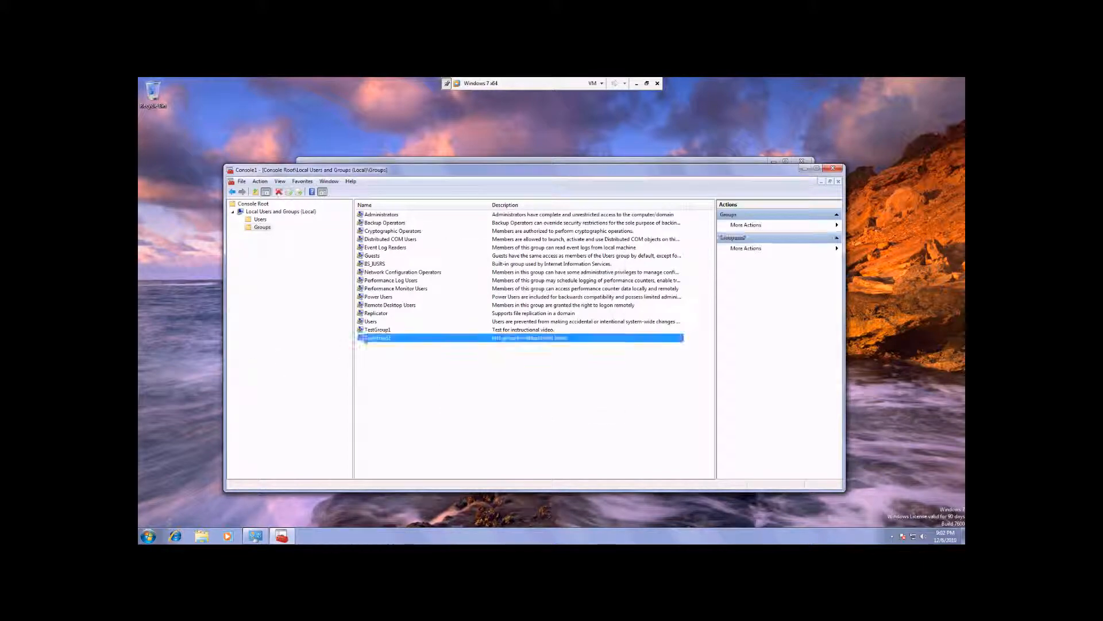
{"action": "right_click", "coordinate": [382, 338]}
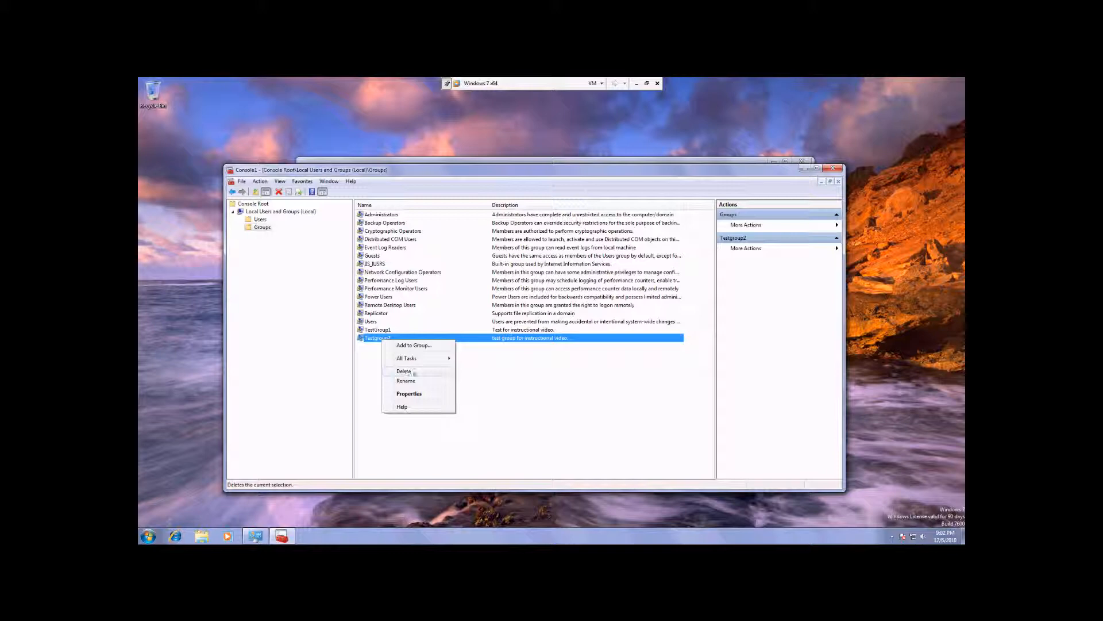
{"action": "left_click", "coordinate": [409, 394]}
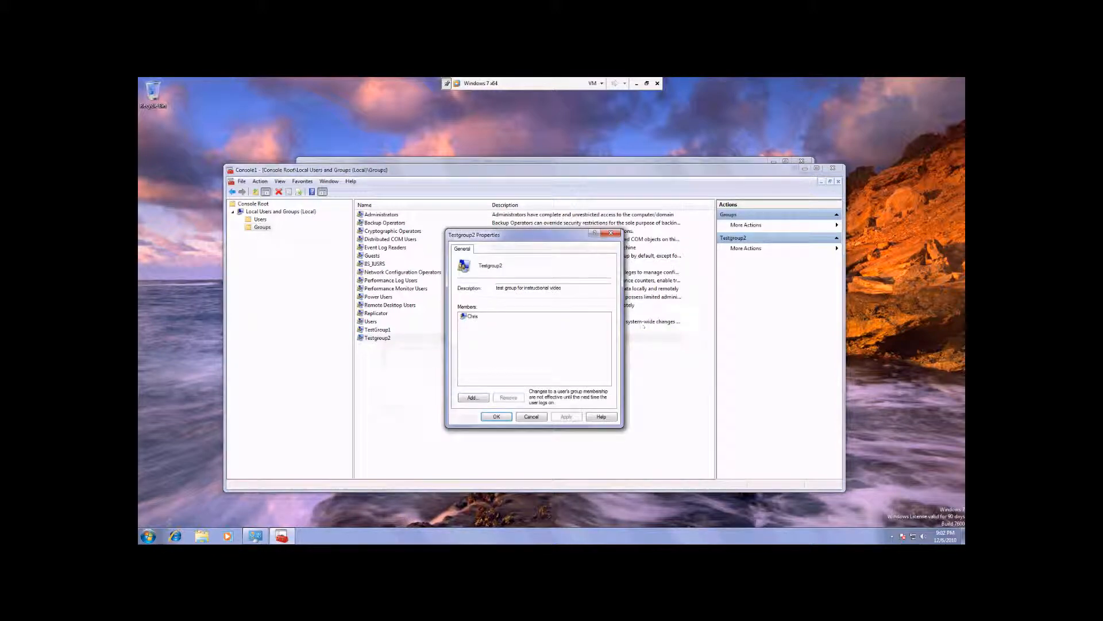
{"action": "left_click", "coordinate": [532, 416]}
Delete the groups Testgroup2 and TestGroup1, confirming each deletion
{"action": "right_click", "coordinate": [377, 338]}
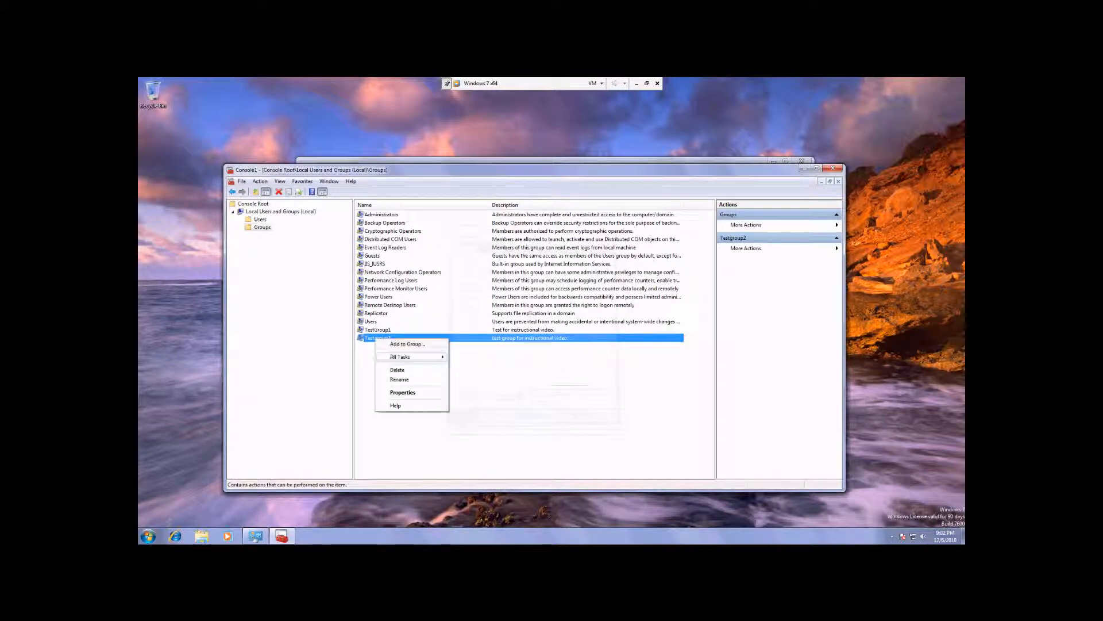
{"action": "left_click", "coordinate": [397, 370]}
{"action": "left_click", "coordinate": [571, 368]}
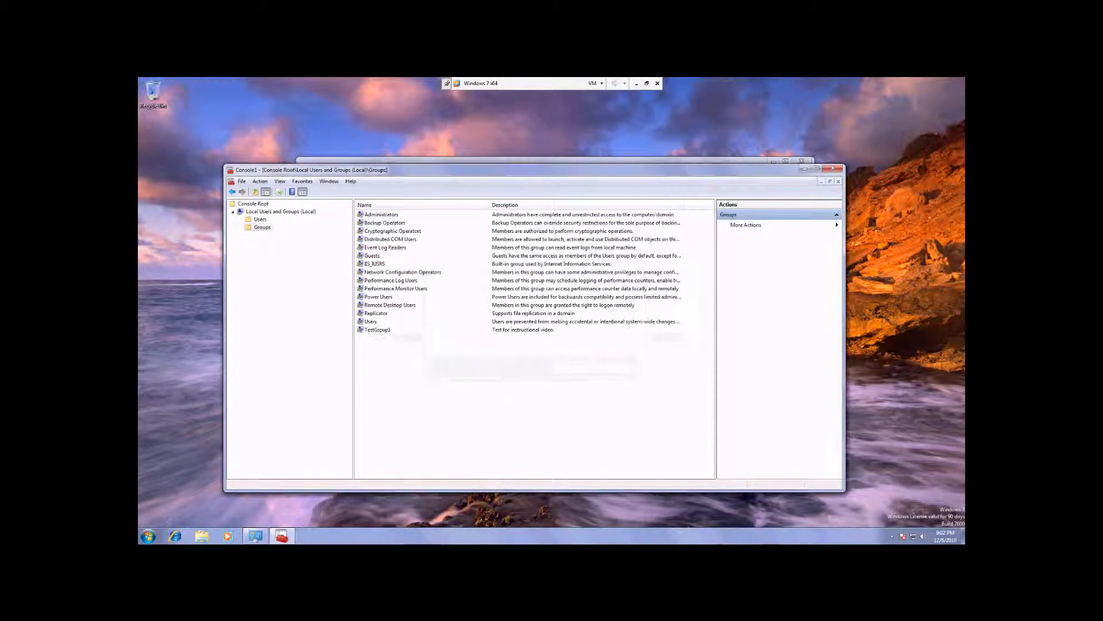
{"action": "right_click", "coordinate": [380, 330]}
{"action": "left_click", "coordinate": [400, 361]}
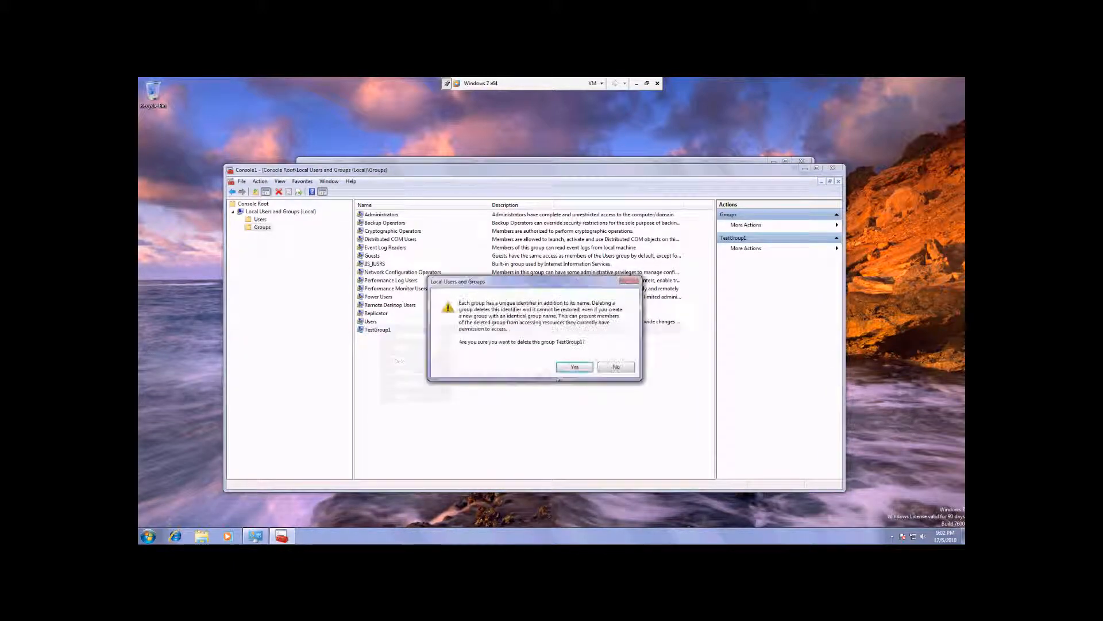
{"action": "left_click", "coordinate": [573, 369]}
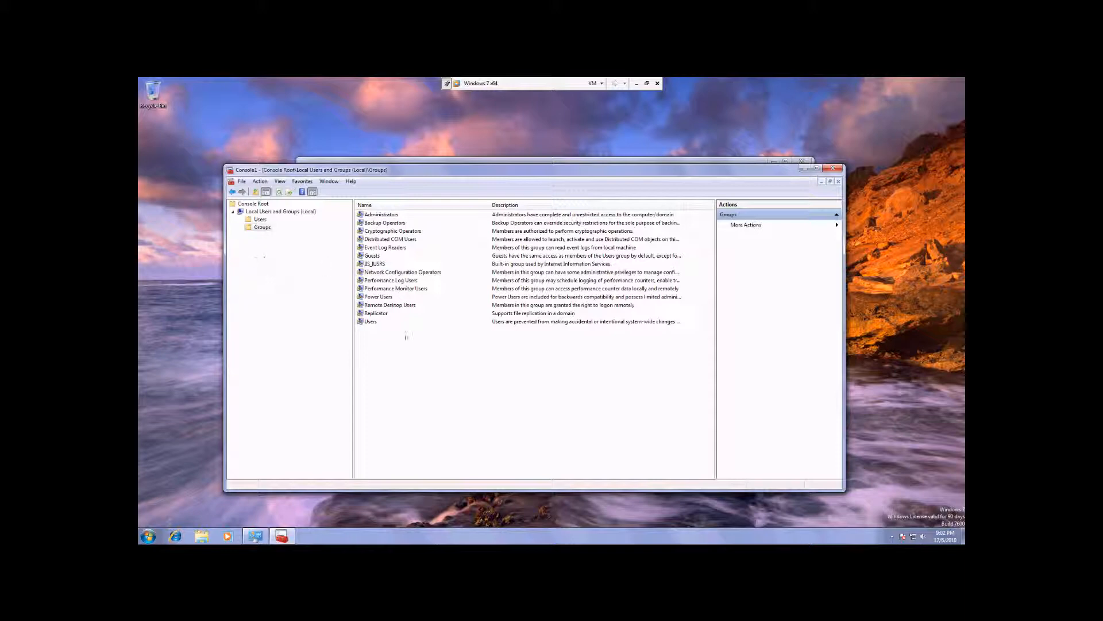
Close the console and save its settings as Console1 in Administrative Tools, replacing the existing file
{"action": "left_click", "coordinate": [833, 168]}
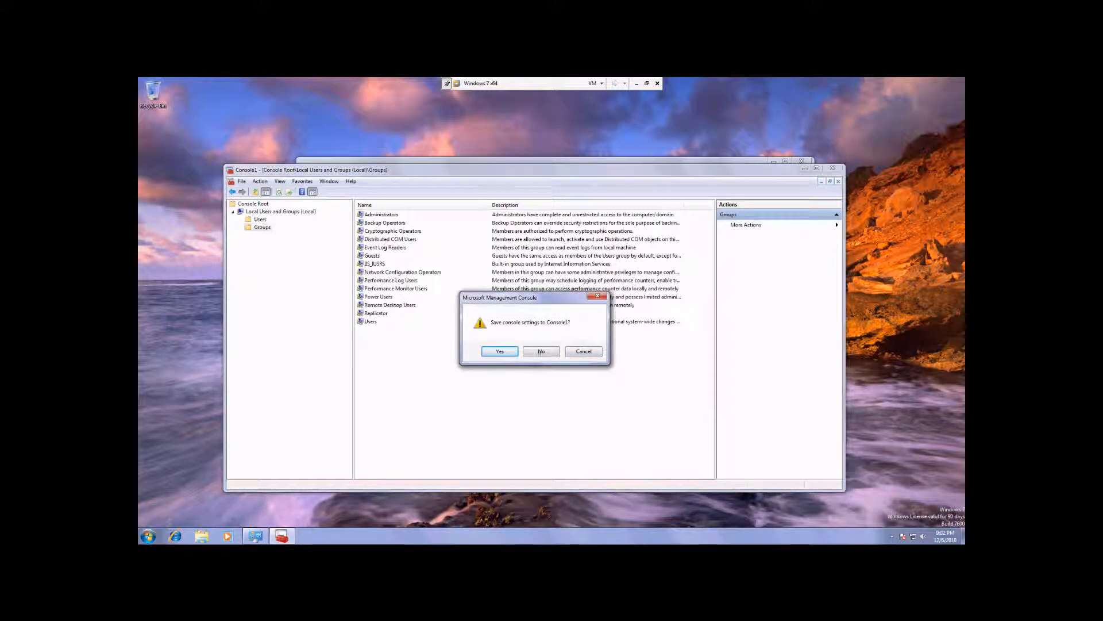
{"action": "left_click", "coordinate": [542, 351]}
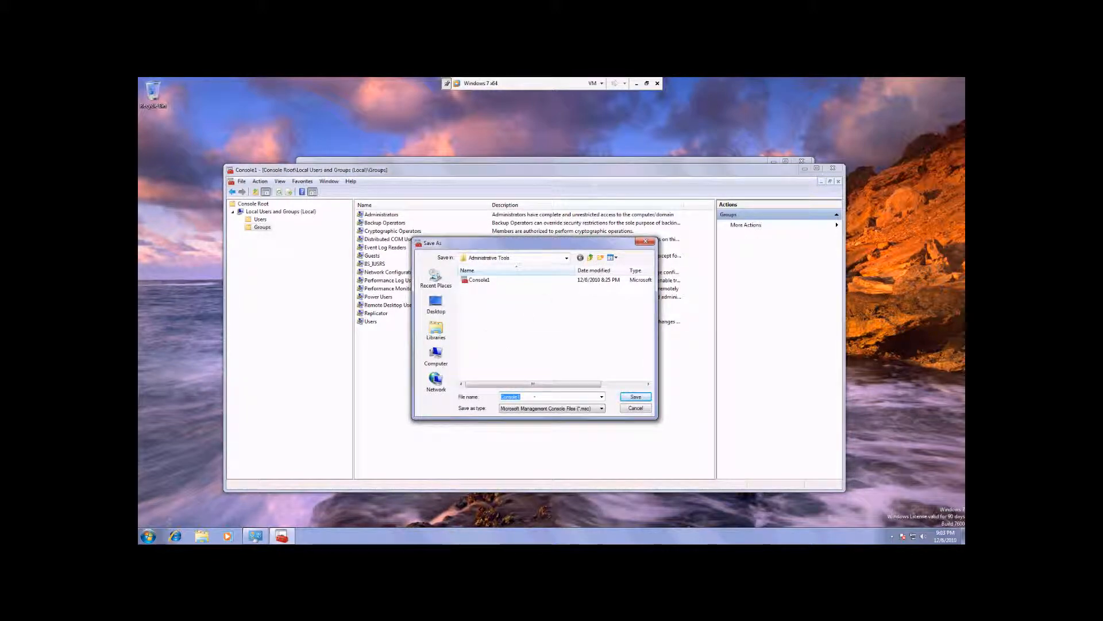
{"action": "left_click", "coordinate": [634, 397]}
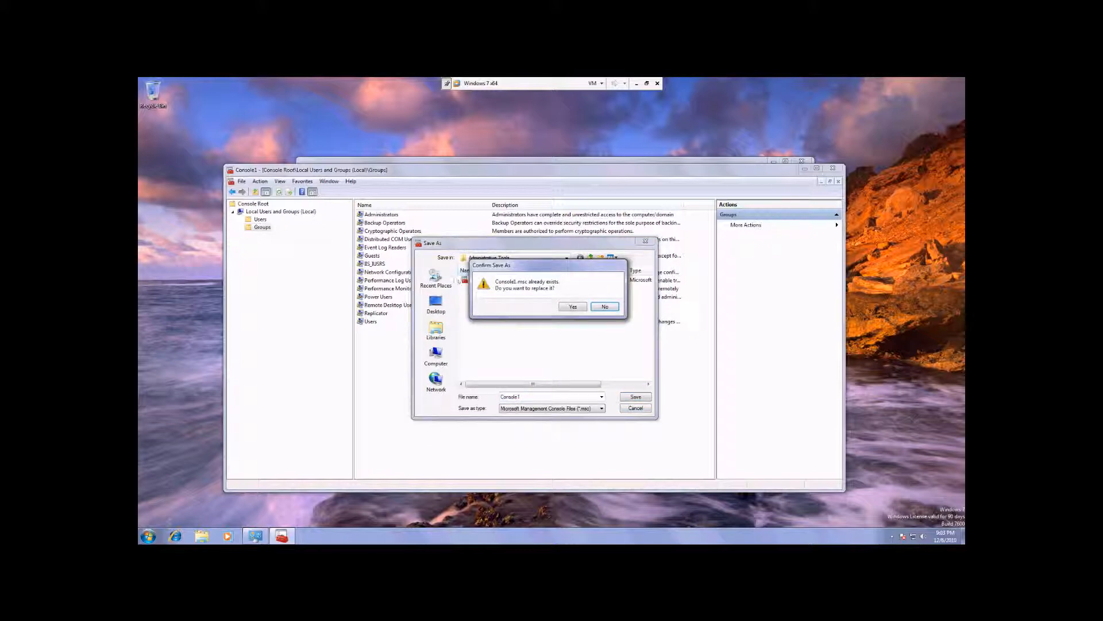
{"action": "left_click", "coordinate": [573, 306]}
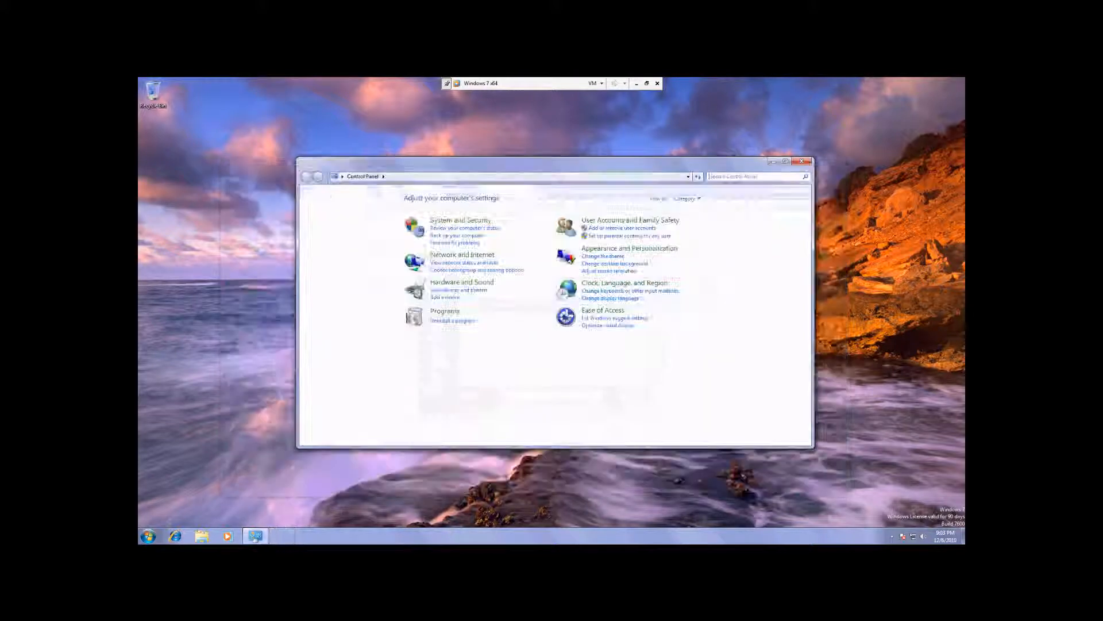